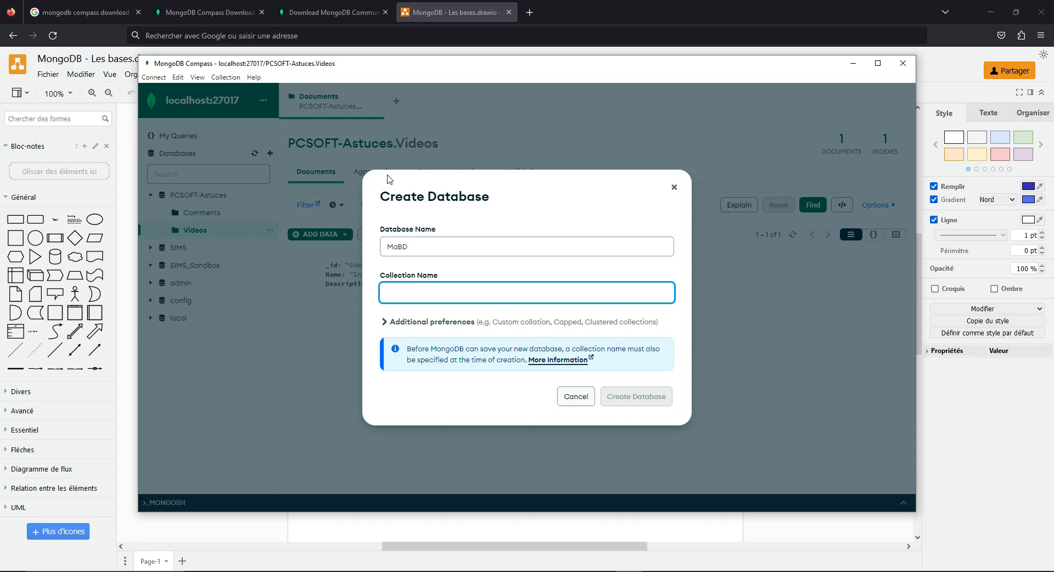
Step: Name the first collection Videos and create the MaBD database
{"action": "type", "text": "Vi"}
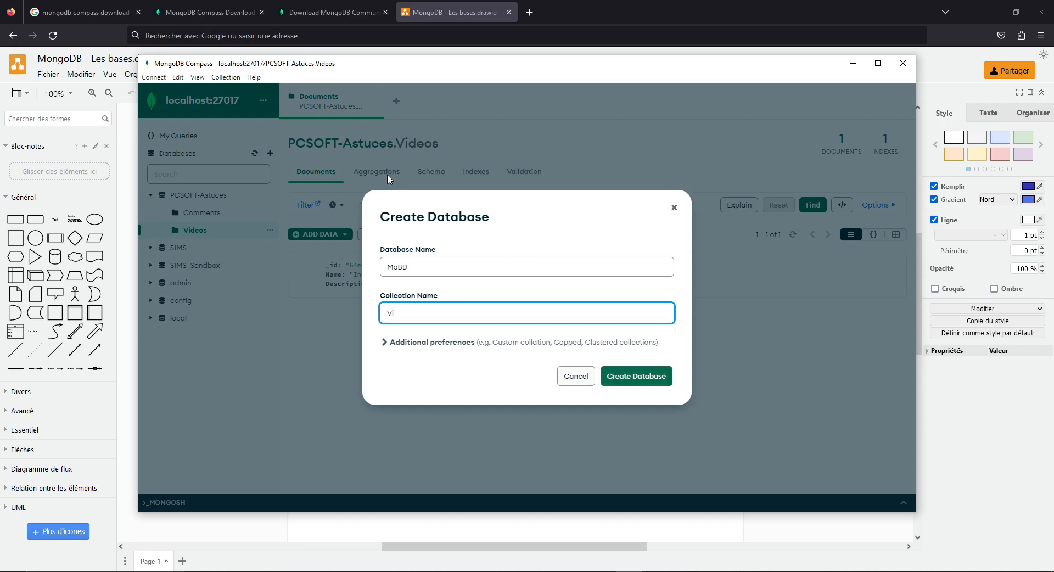
{"action": "type", "text": "éos"}
{"action": "key", "text": "BackSpace"}
{"action": "key", "text": "BackSpace"}
{"action": "key", "text": "BackSpace"}
{"action": "type", "text": "deos"}
{"action": "left_click", "coordinate": [640, 378]}
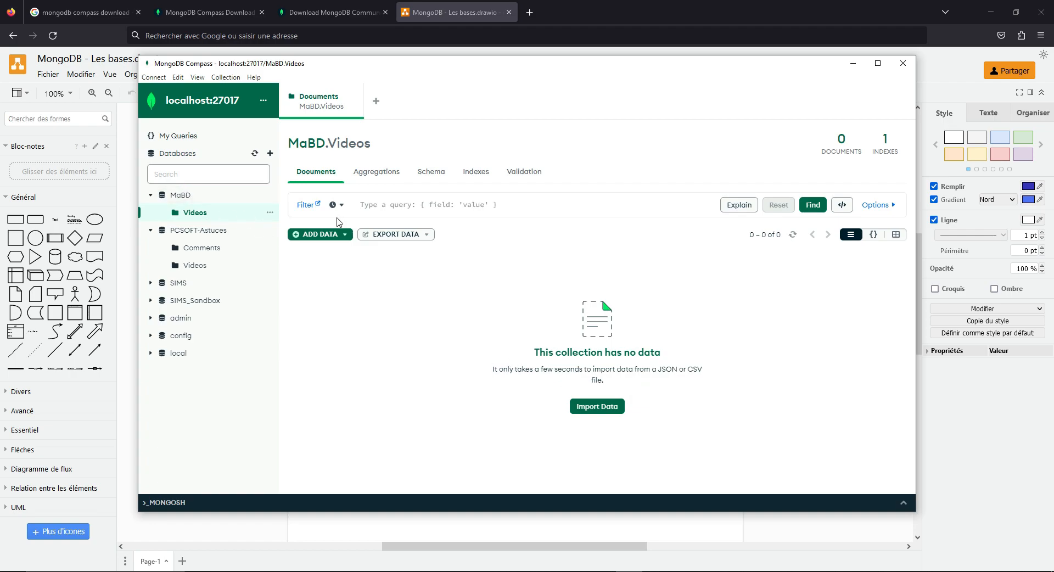
Step: Drop the MaBD database, entering its name as confirmation
{"action": "left_click", "coordinate": [271, 196]}
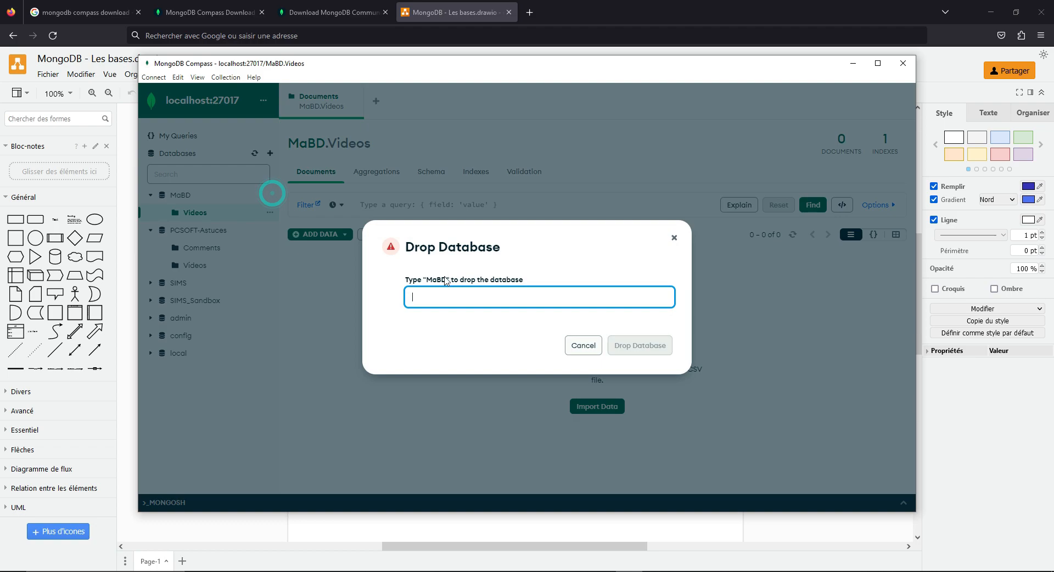
{"action": "type", "text": "MaBD"}
{"action": "left_click", "coordinate": [640, 346]}
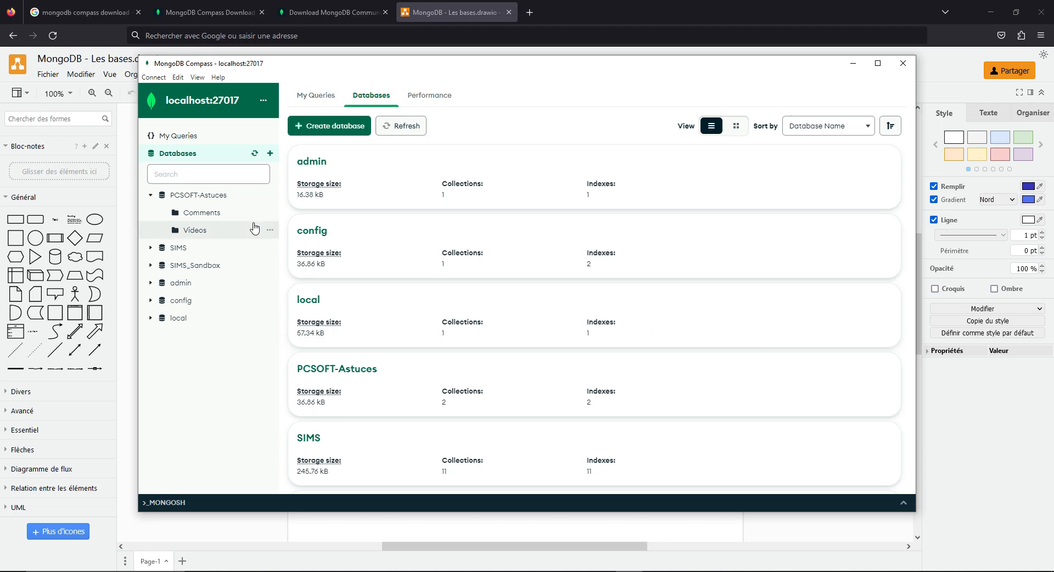
Step: Review the PCSOFT-Astuces database with its Videos and Comments collections, and look at the form for creating a collection
{"action": "left_click", "coordinate": [222, 196]}
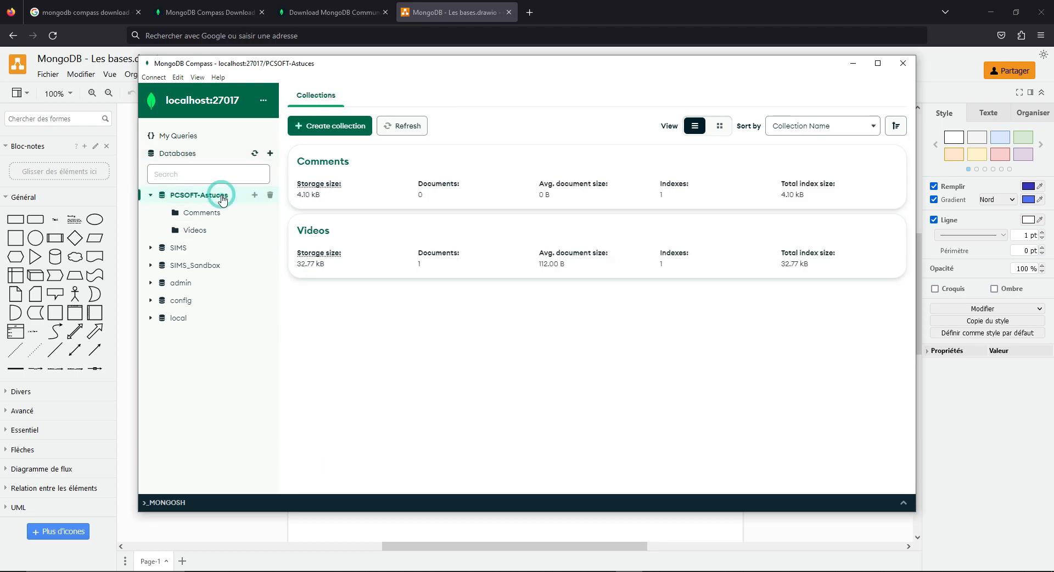
{"action": "left_click", "coordinate": [217, 232]}
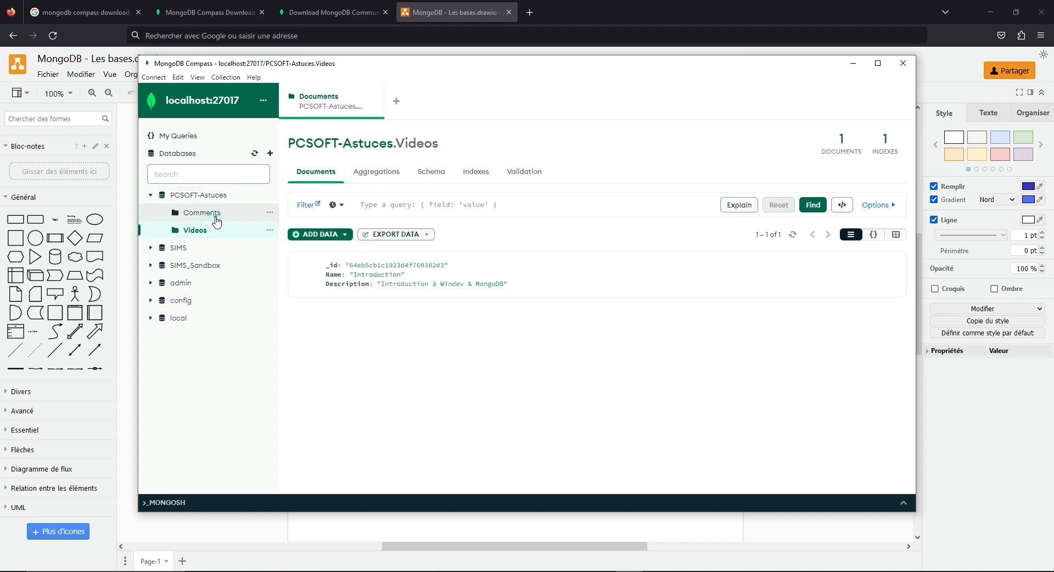
{"action": "left_click", "coordinate": [217, 216]}
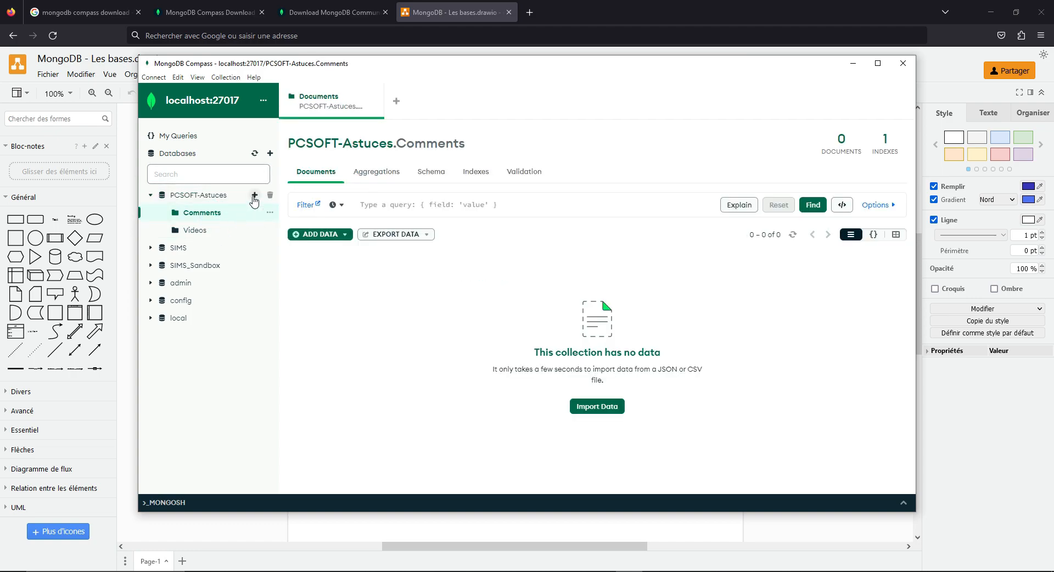
{"action": "left_click", "coordinate": [253, 196]}
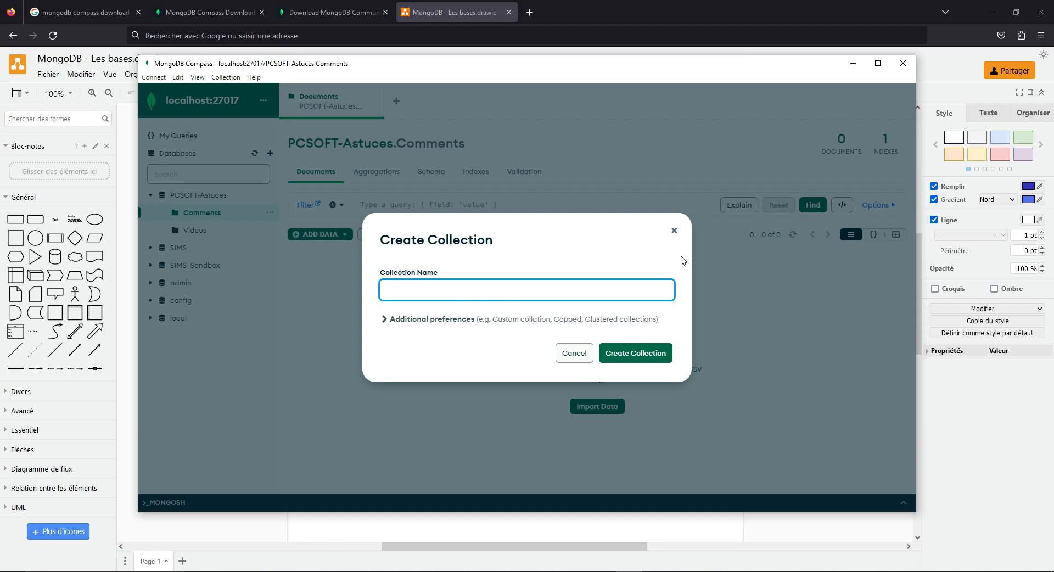
{"action": "left_click", "coordinate": [675, 230]}
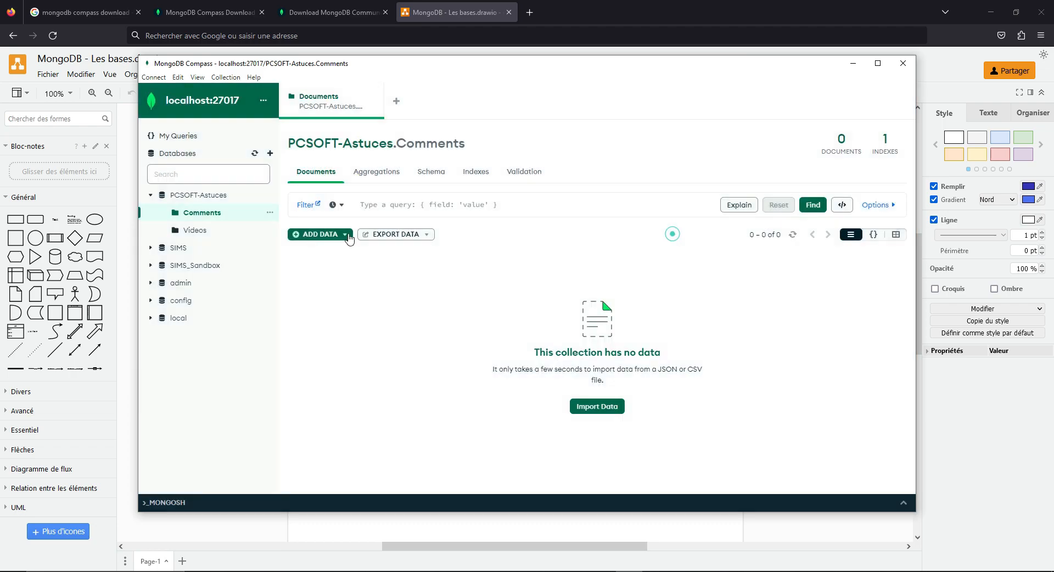
Step: Start a new document in the PCSOFT-Astuces Videos collection and replace its nested _id object with the plain string "64eb5f62c1923d4f760382db"
{"action": "left_click", "coordinate": [193, 230]}
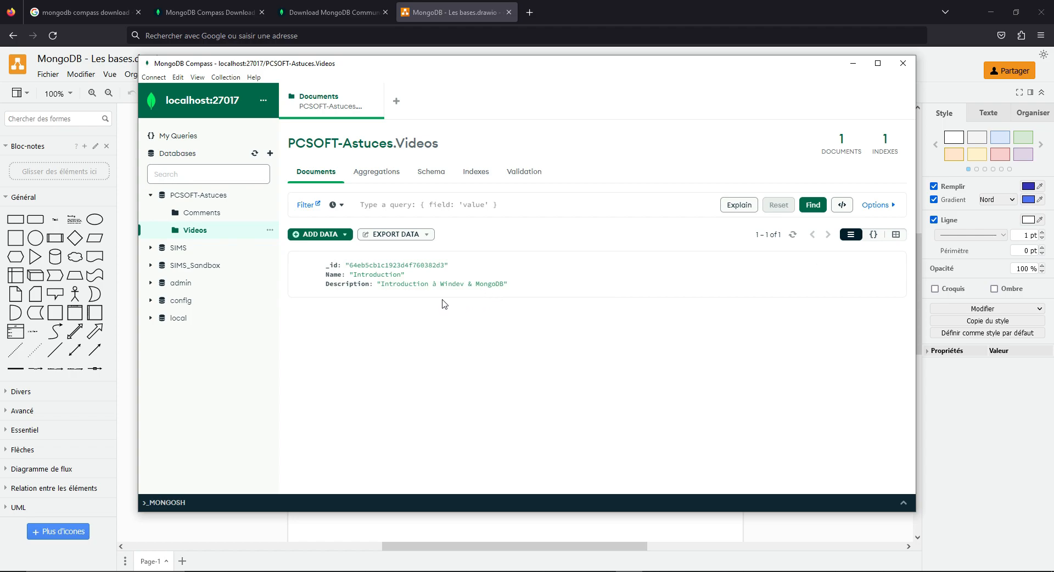
{"action": "left_click", "coordinate": [336, 233]}
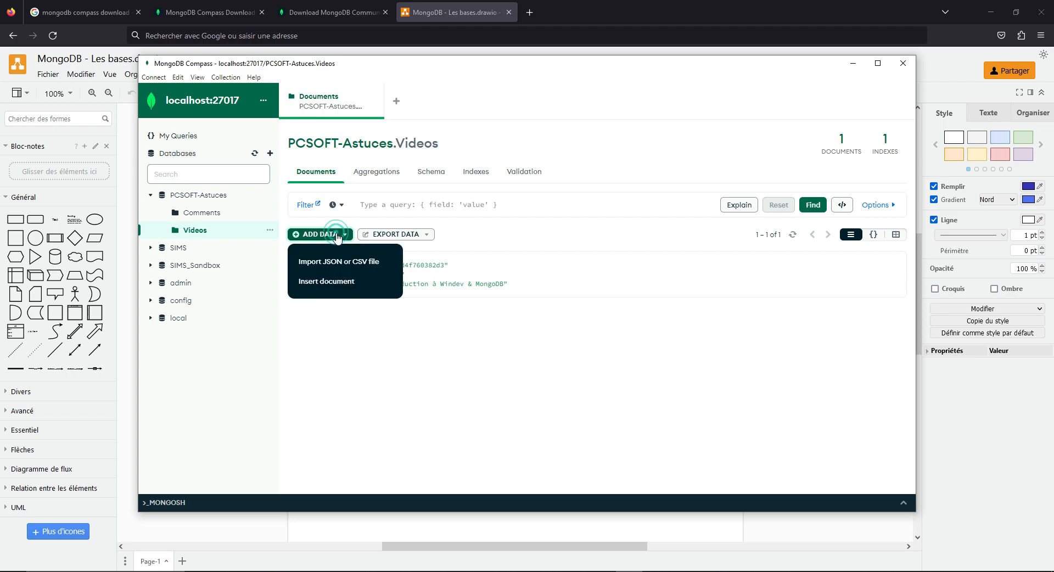
{"action": "left_click", "coordinate": [338, 281]}
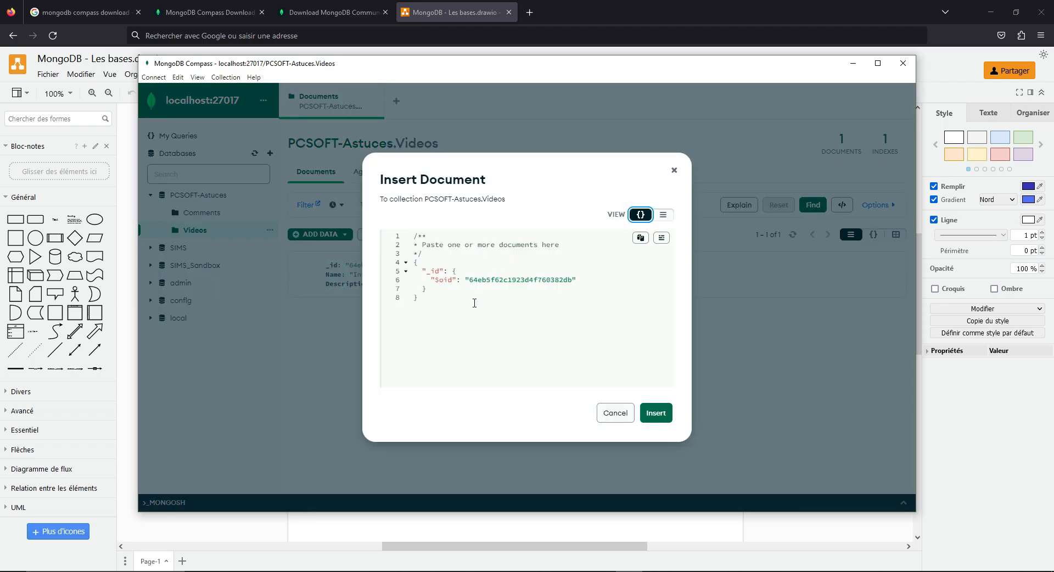
{"action": "left_click", "coordinate": [444, 288]}
{"action": "left_click_drag", "start_coordinate": [430, 280], "coordinate": [582, 279]}
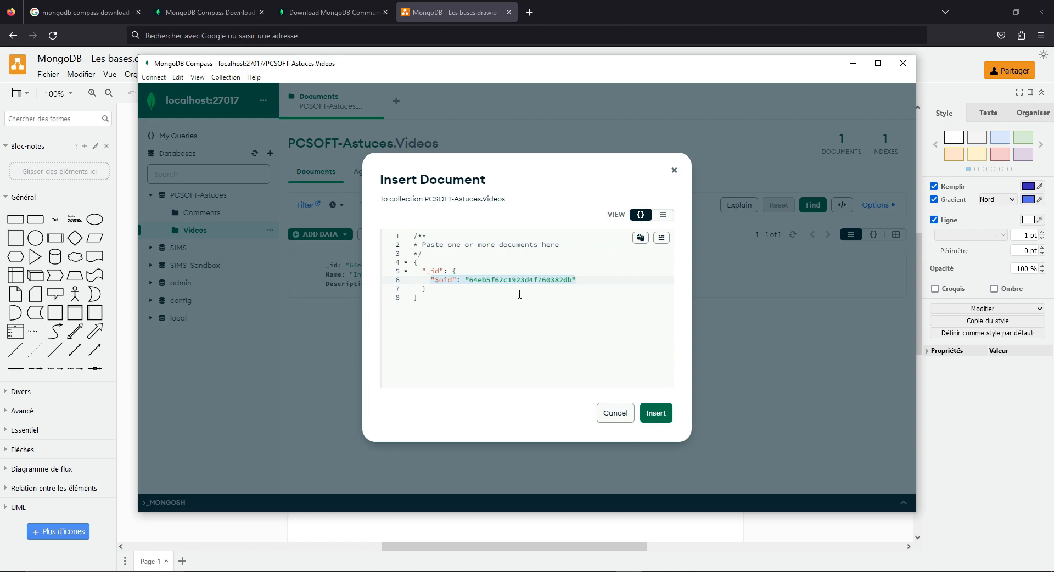
{"action": "left_click", "coordinate": [479, 298]}
{"action": "left_click_drag", "start_coordinate": [582, 280], "coordinate": [452, 255]}
{"action": "key", "text": "BackSpace"}
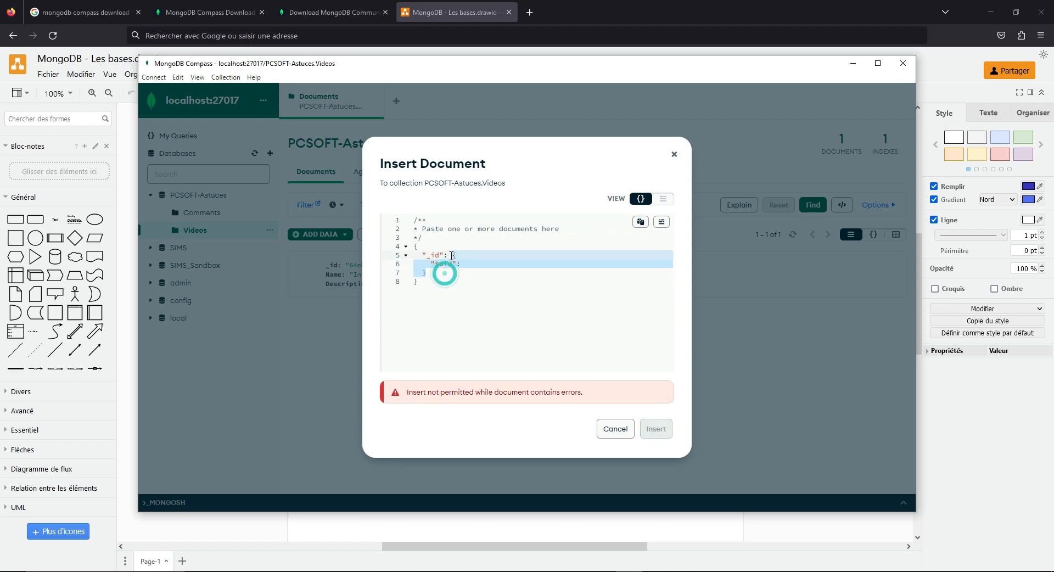
{"action": "key", "text": "BackSpace"}
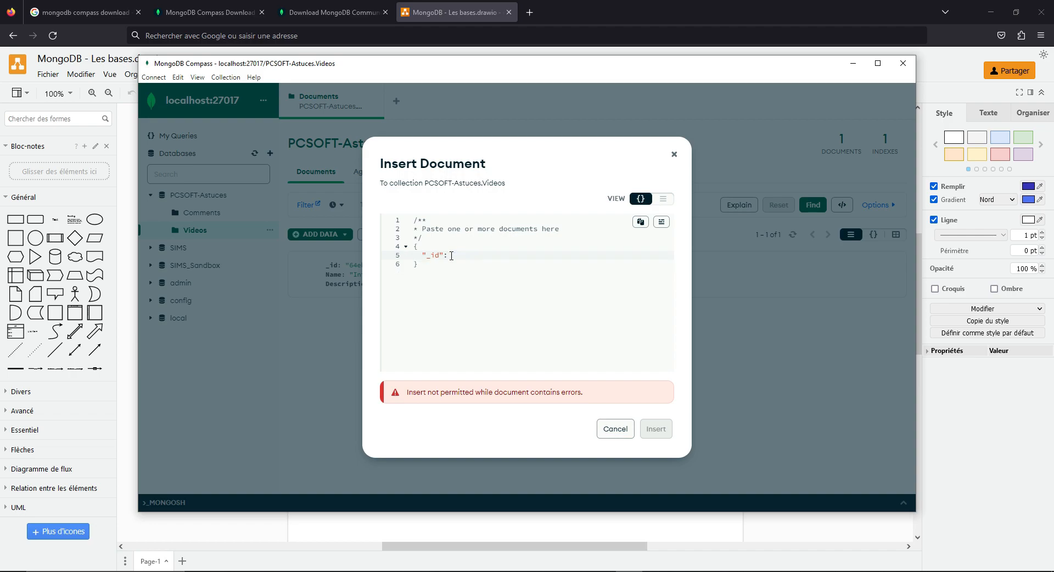
{"action": "type", "text": "\"64eb5f62c1923d4f760382db\""}
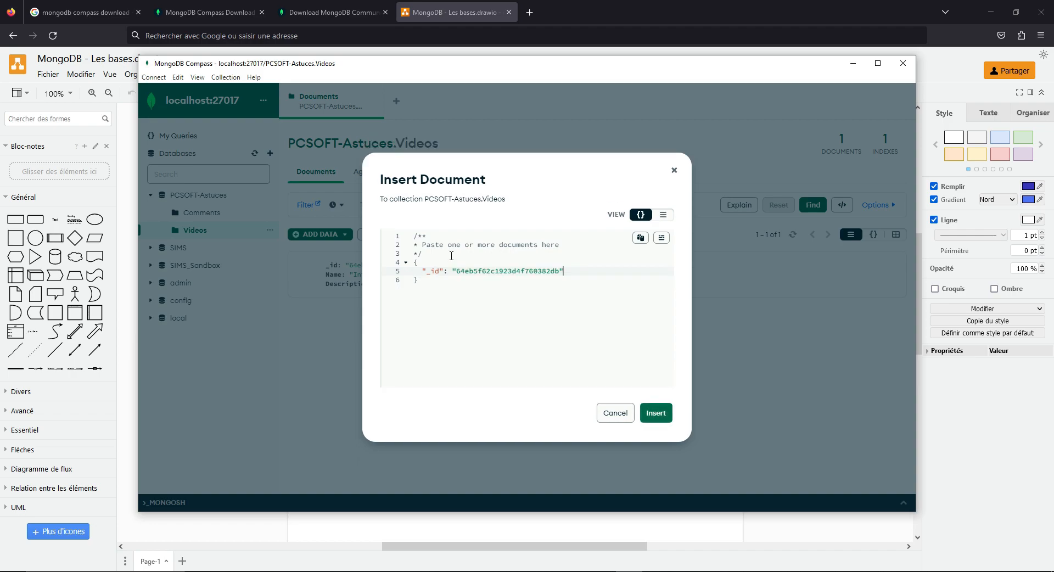
{"action": "left_click", "coordinate": [451, 269], "text": "shift"}
{"action": "key", "text": "ctrl+c"}
{"action": "key", "text": "BackSpace"}
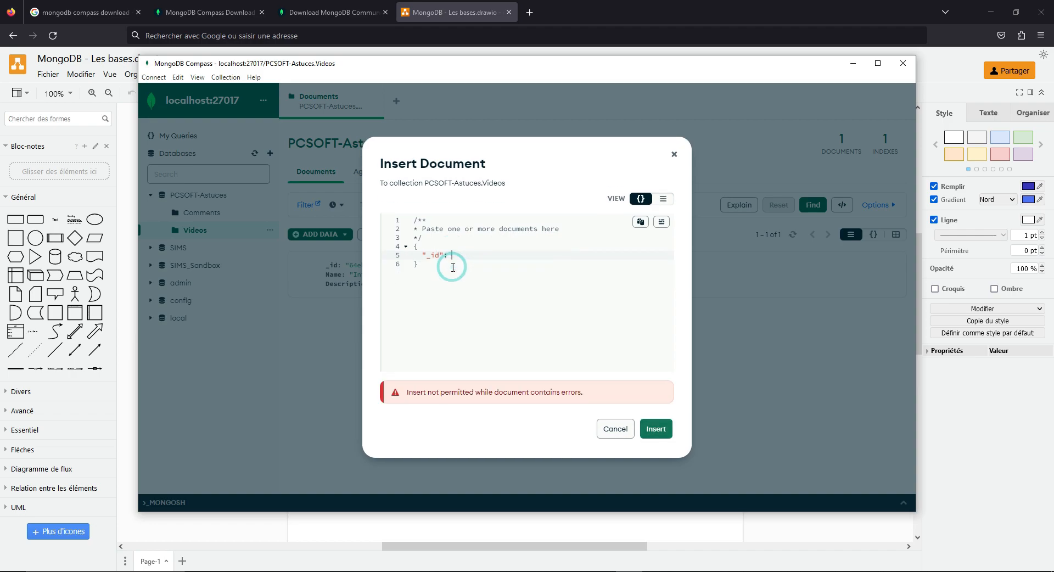
{"action": "key", "text": "ctrl+v"}
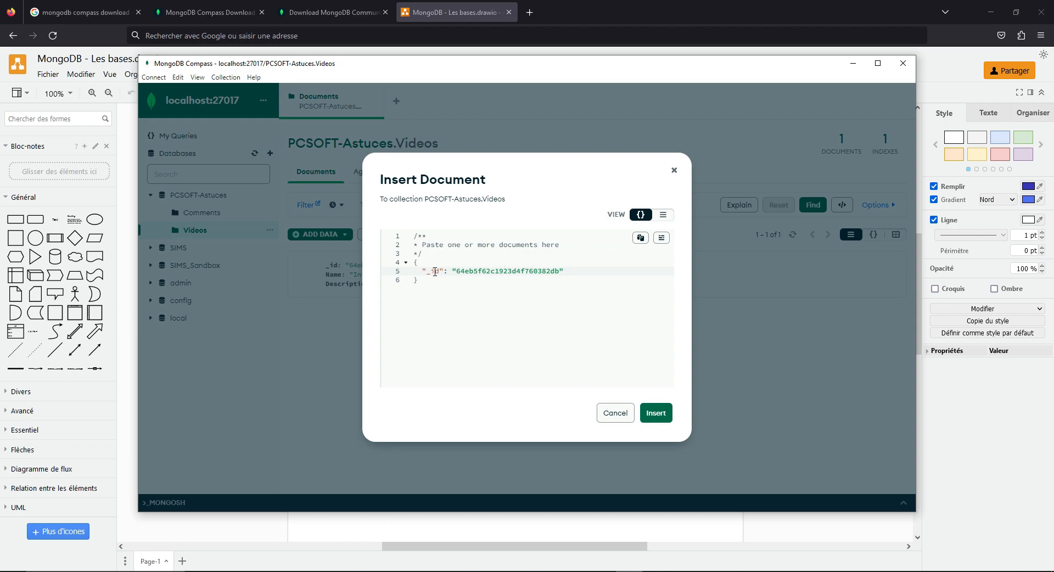
Step: Add a "Name" field with the value "Les bases" after _id and insert the document into the collection
{"action": "left_click", "coordinate": [434, 272]}
{"action": "left_click", "coordinate": [439, 272]}
{"action": "left_click", "coordinate": [428, 271]}
{"action": "left_click_drag", "start_coordinate": [428, 271], "coordinate": [439, 273]}
{"action": "left_click", "coordinate": [450, 272]}
{"action": "left_click", "coordinate": [568, 275]}
{"action": "type", "text": ","}
{"action": "key", "text": "Return"}
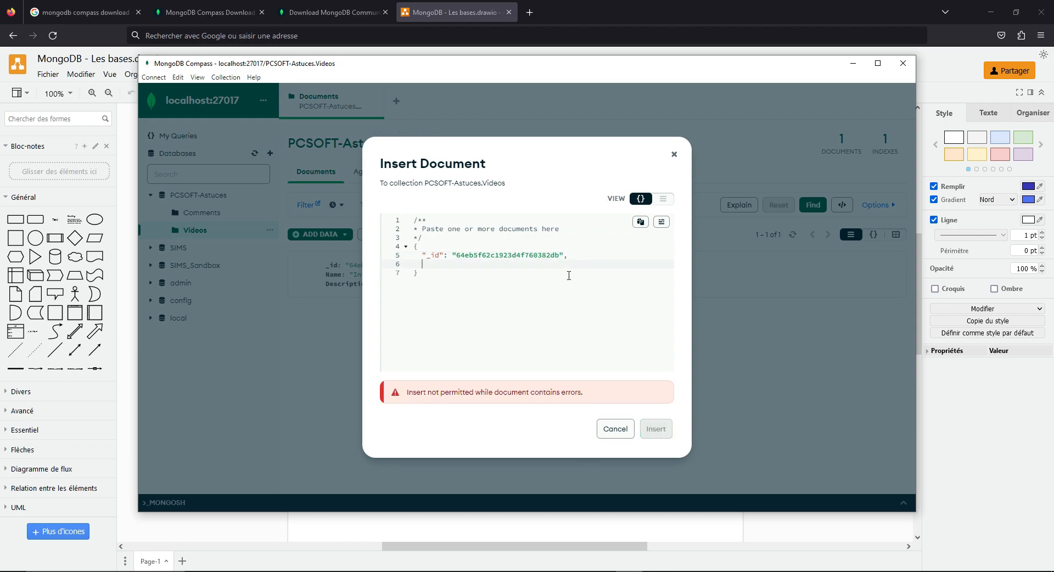
{"action": "type", "text": "\"Name\": \""}
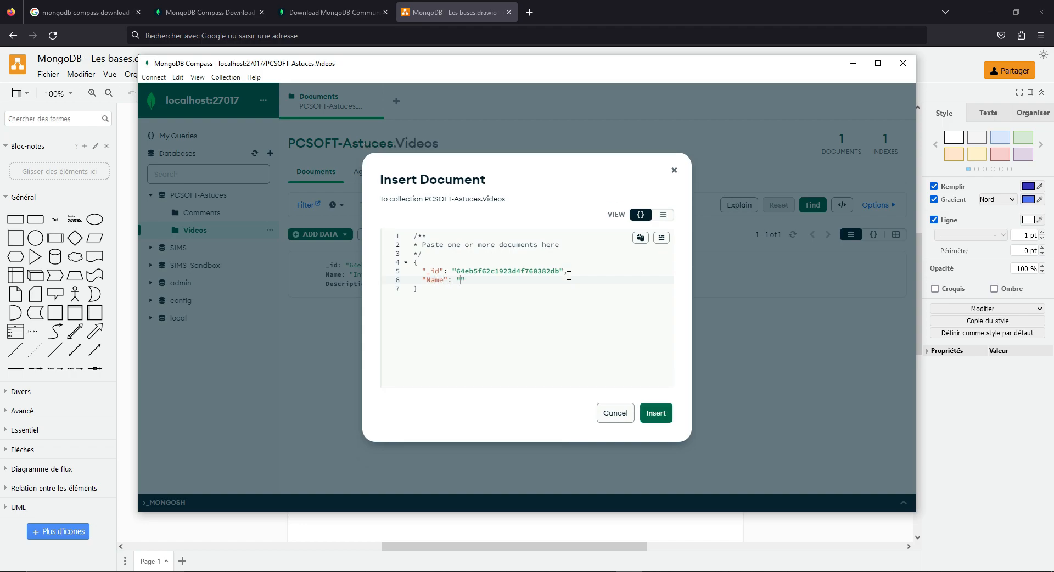
{"action": "type", "text": "Les bases"}
{"action": "left_click", "coordinate": [663, 416]}
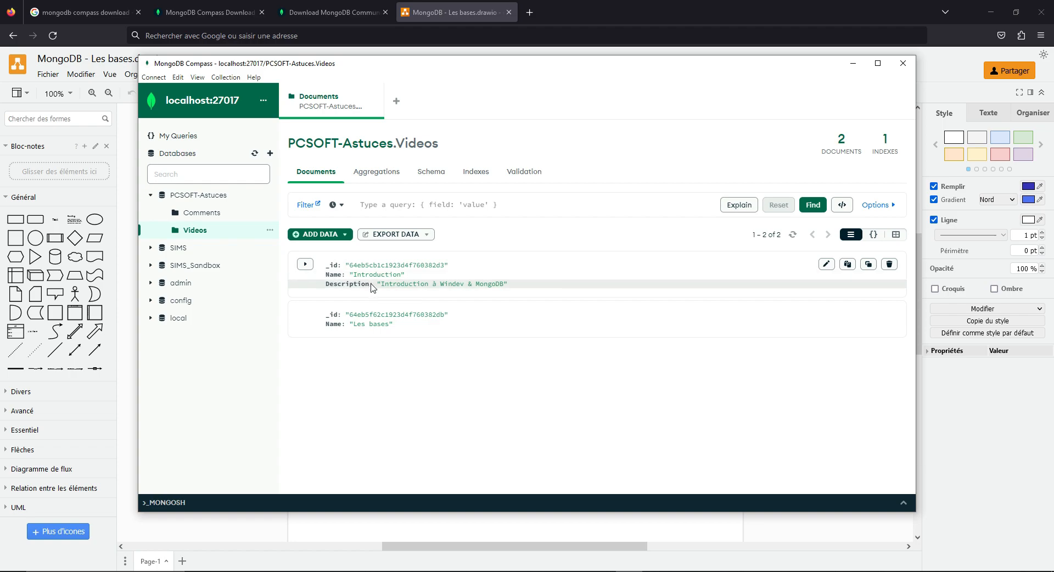
{"action": "left_click", "coordinate": [827, 264]}
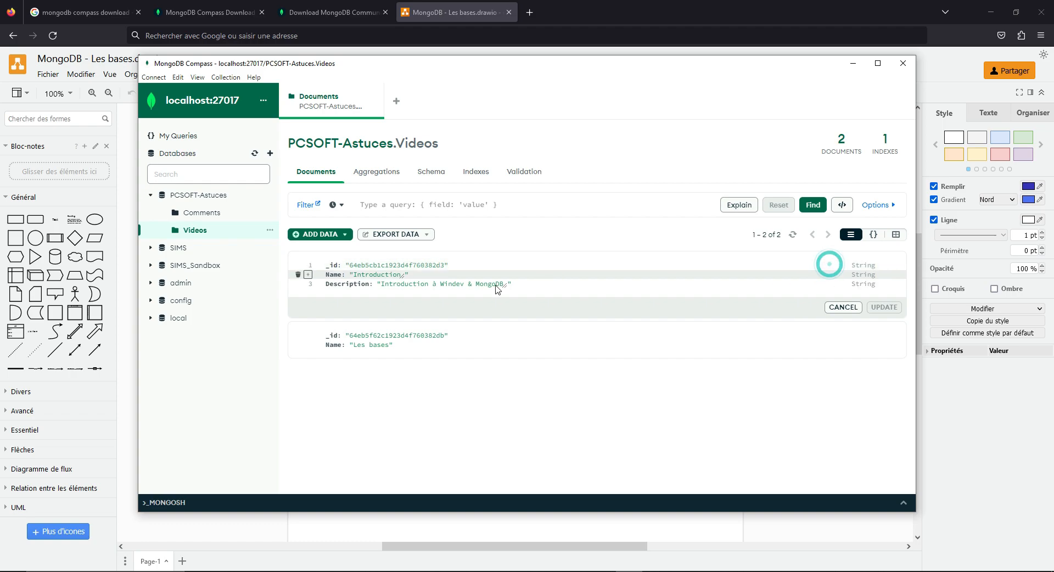
{"action": "left_click", "coordinate": [423, 283]}
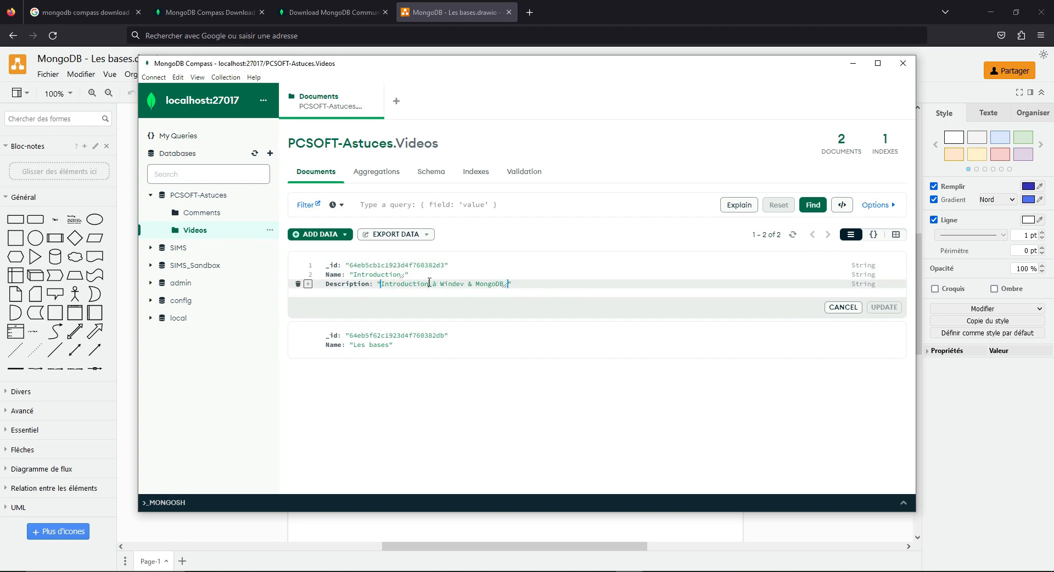
{"action": "left_click", "coordinate": [430, 282]}
{"action": "key", "text": "Escape"}
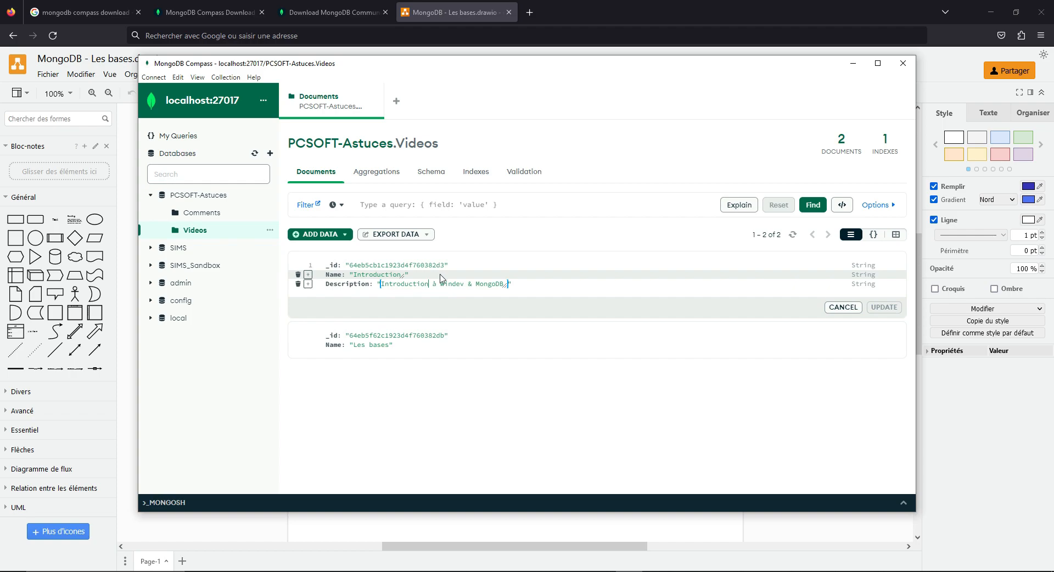
{"action": "left_click", "coordinate": [842, 307]}
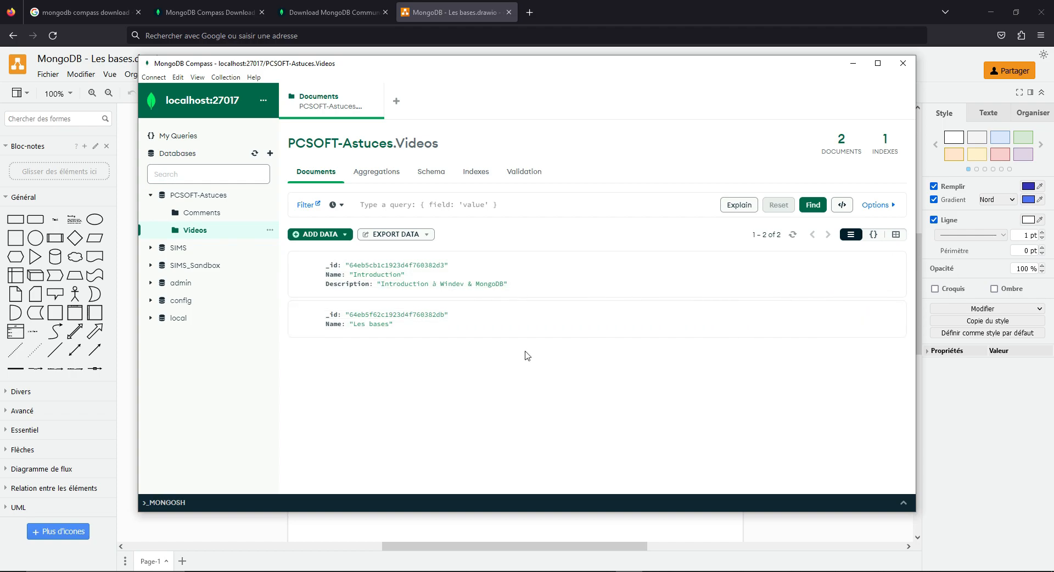
Step: Query the Videos collection with the filter {"Name": "Les bases"}
{"action": "left_click", "coordinate": [463, 207]}
{"action": "type", "text": "{"}
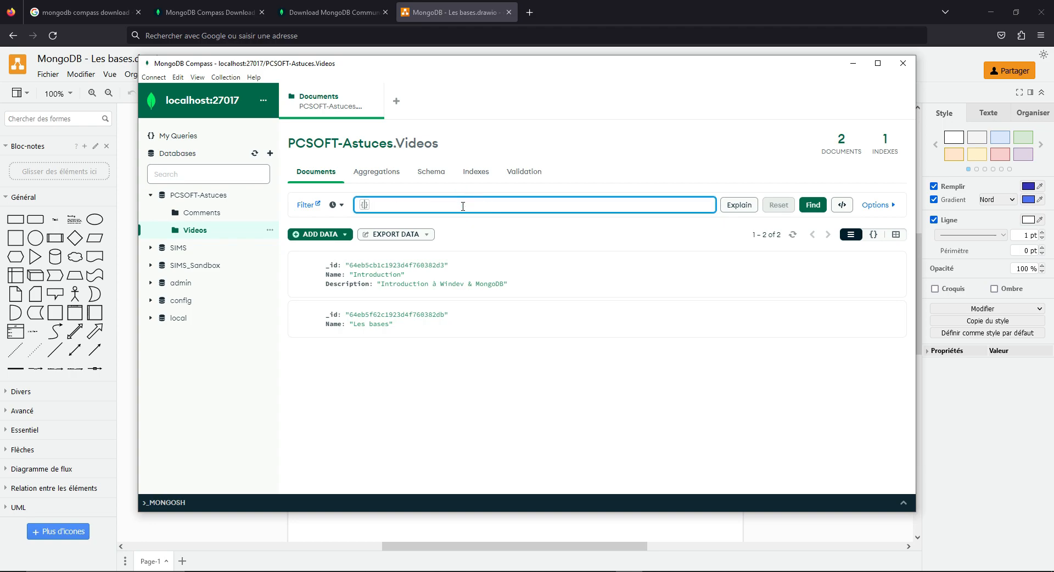
{"action": "type", "text": "\"Name"}
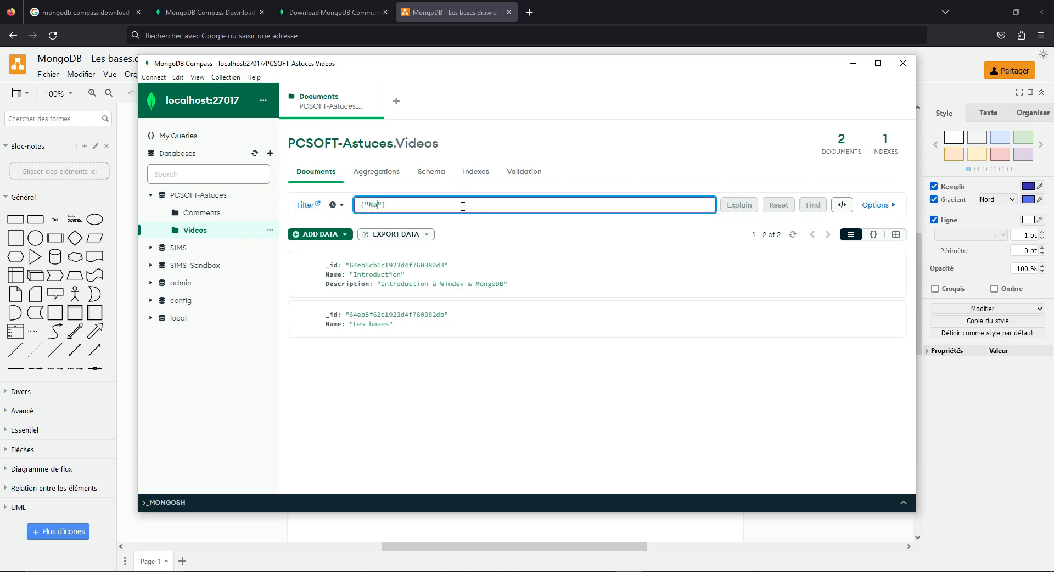
{"action": "type", "text": "\""}
{"action": "type", "text": ": "}
{"action": "type", "text": "\"Les baes"}
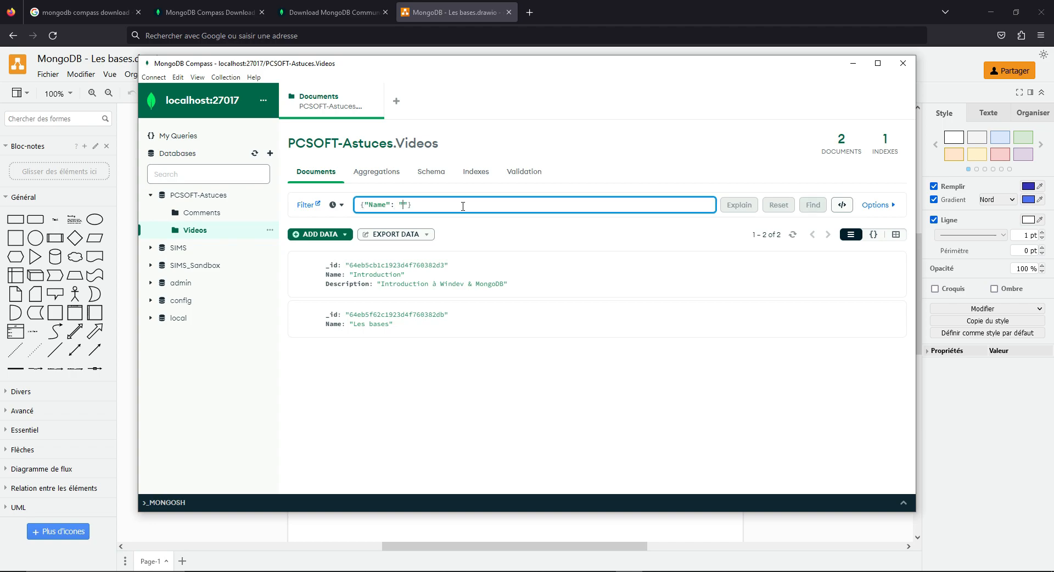
{"action": "key", "text": "BackSpace"}
{"action": "key", "text": "BackSpace"}
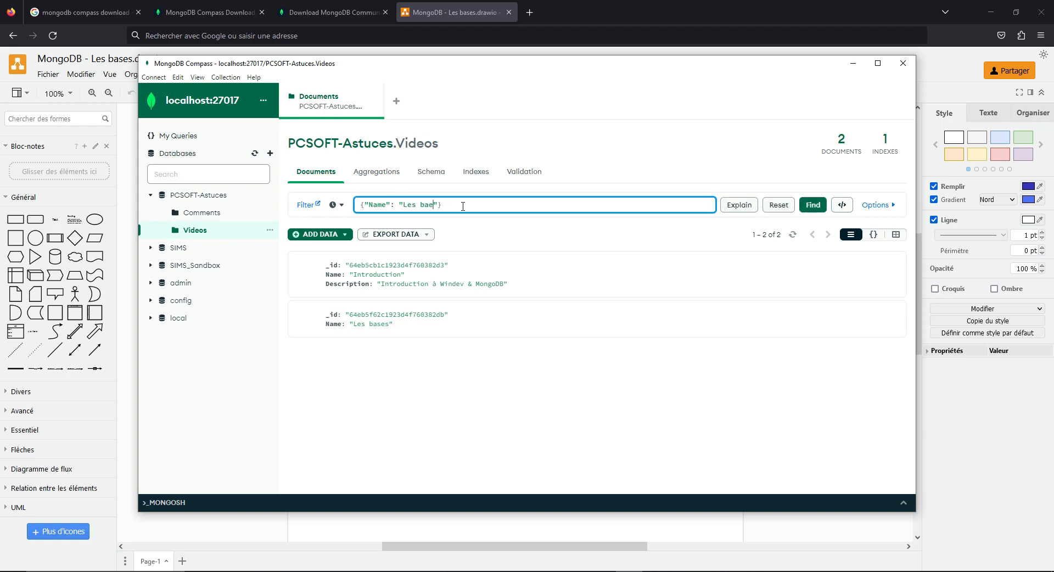
{"action": "type", "text": "ses"}
{"action": "left_click", "coordinate": [813, 204]}
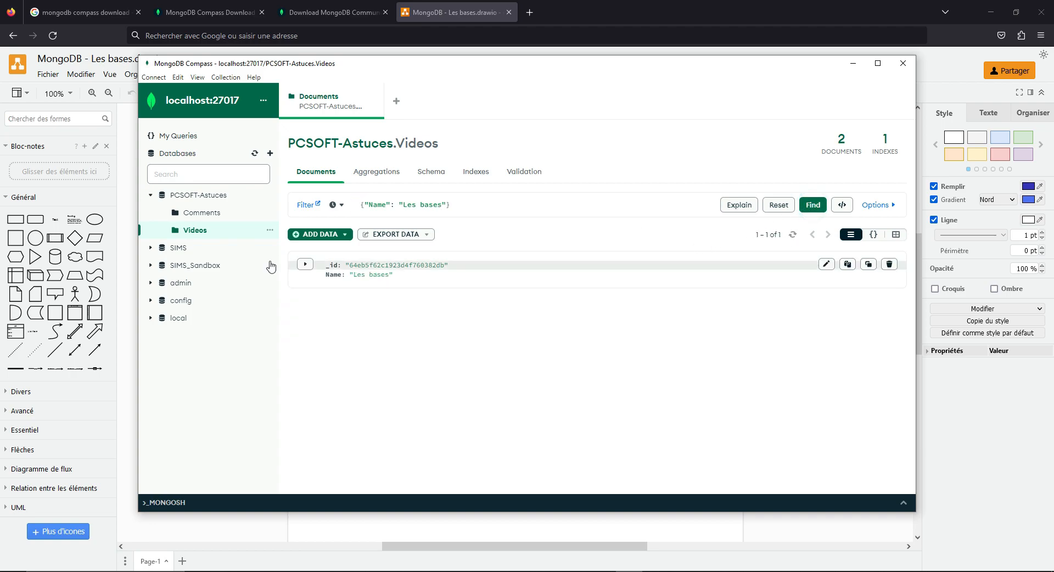
Step: Clear the Name filter and list all documents of the Videos collection again
{"action": "left_click", "coordinate": [497, 207]}
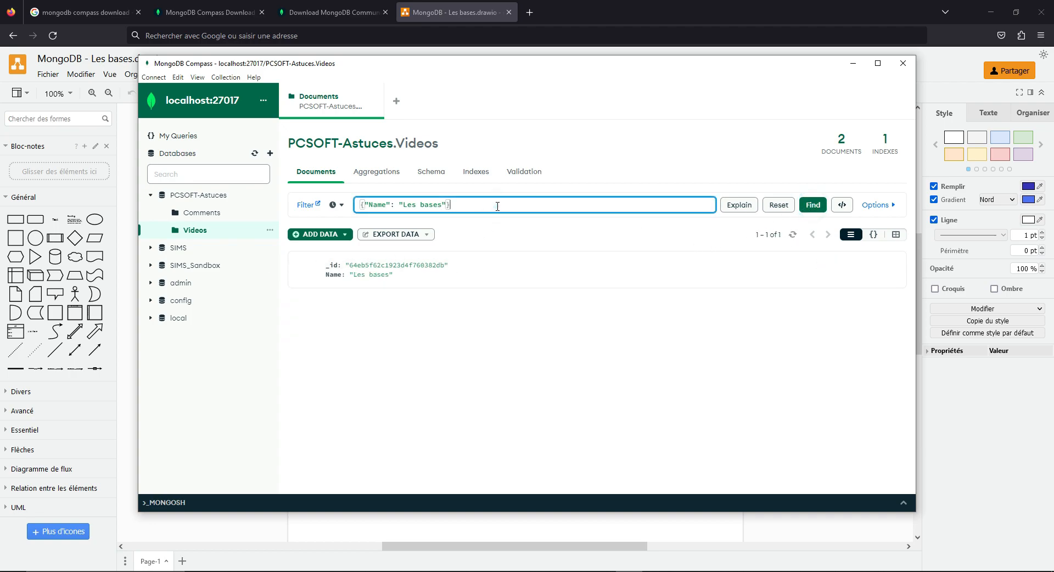
{"action": "key", "text": "ctrl+a"}
{"action": "key", "text": "BackSpace"}
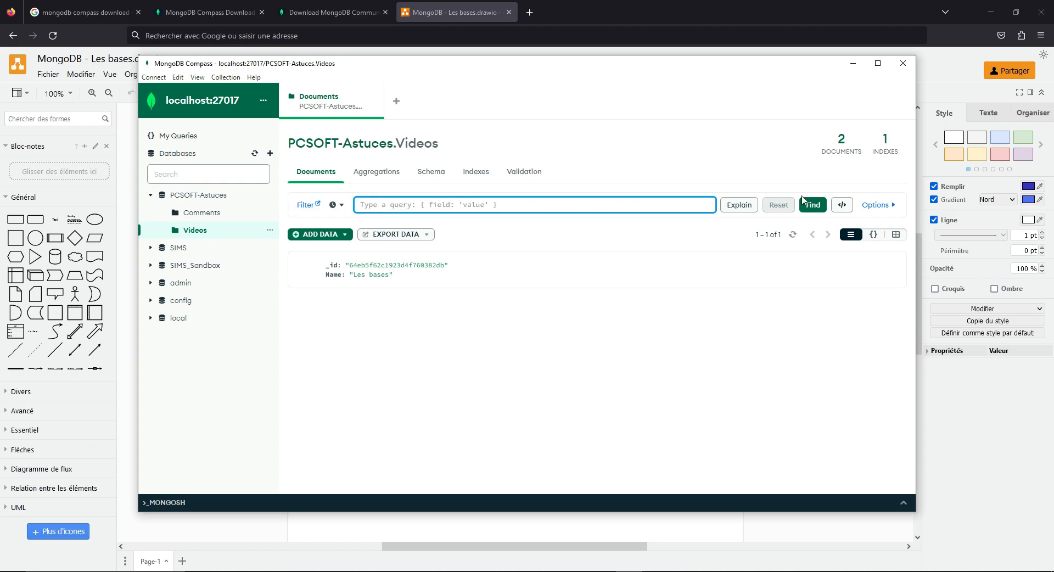
{"action": "left_click", "coordinate": [813, 205]}
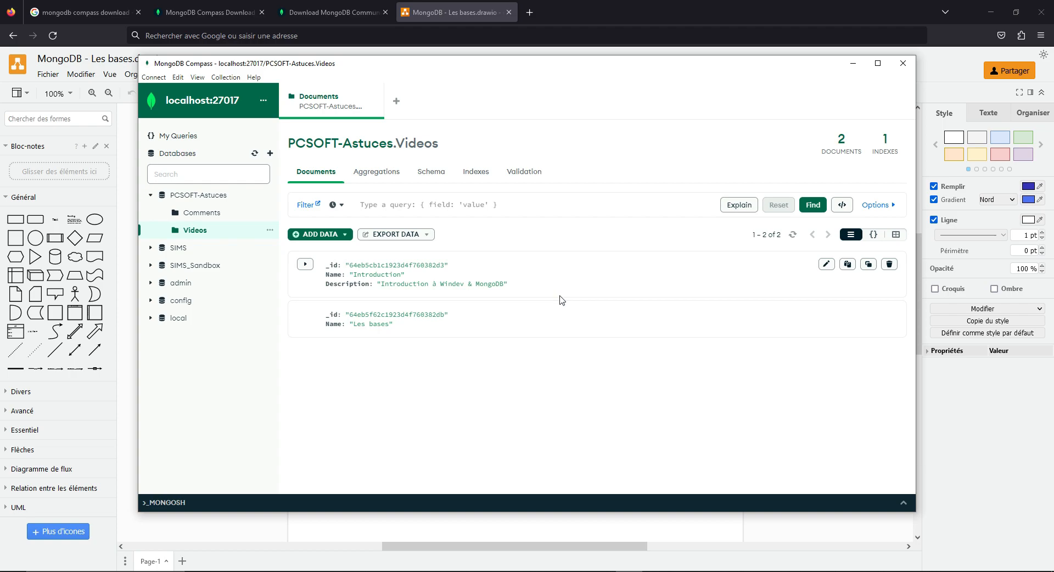
{"action": "left_click", "coordinate": [447, 203]}
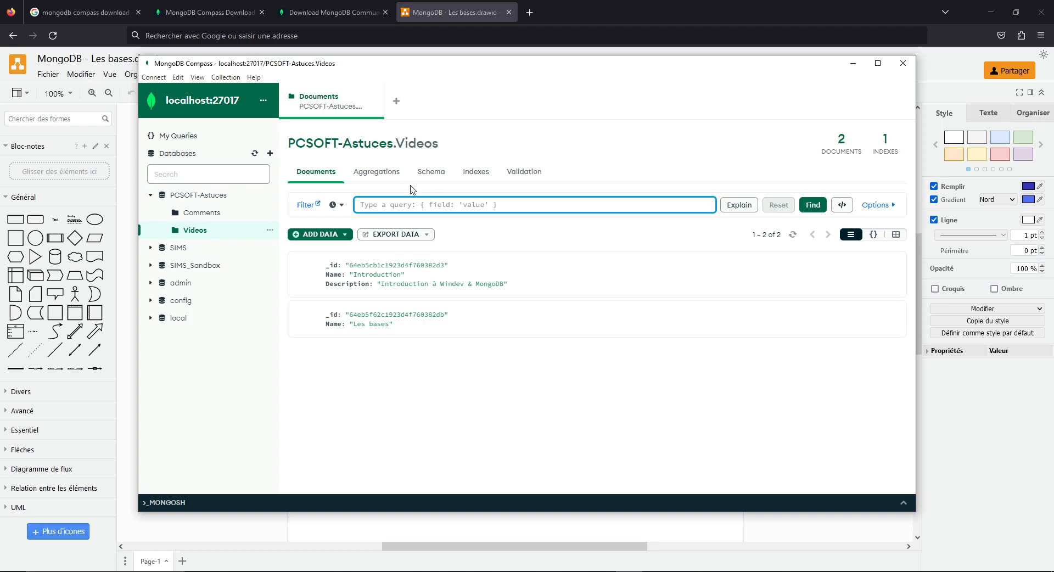
Step: Look through the Aggregations, Schema, Indexes and Validation views of the Videos collection, returning to Aggregations
{"action": "left_click", "coordinate": [377, 172]}
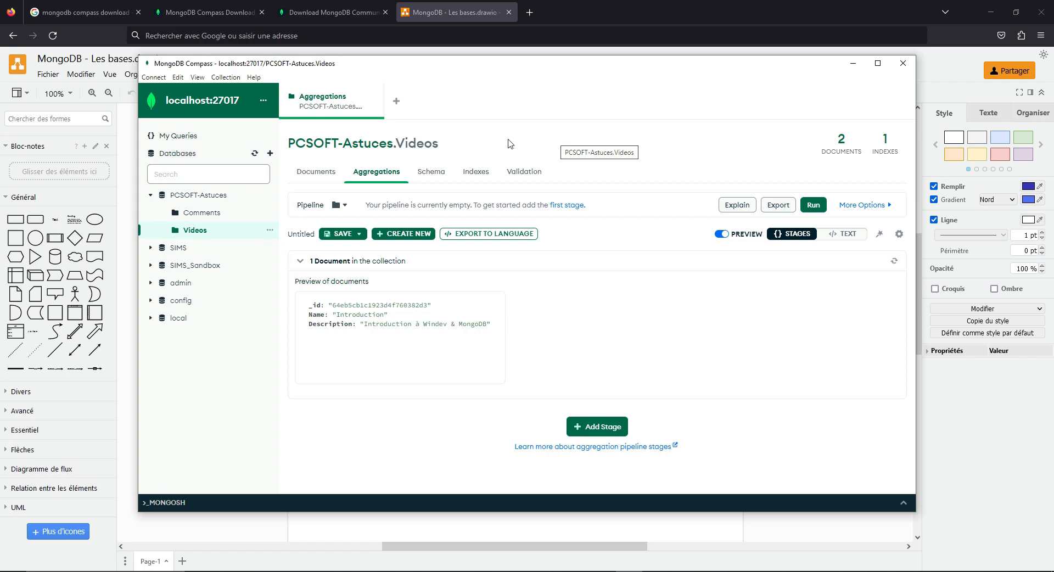
{"action": "left_click", "coordinate": [431, 172]}
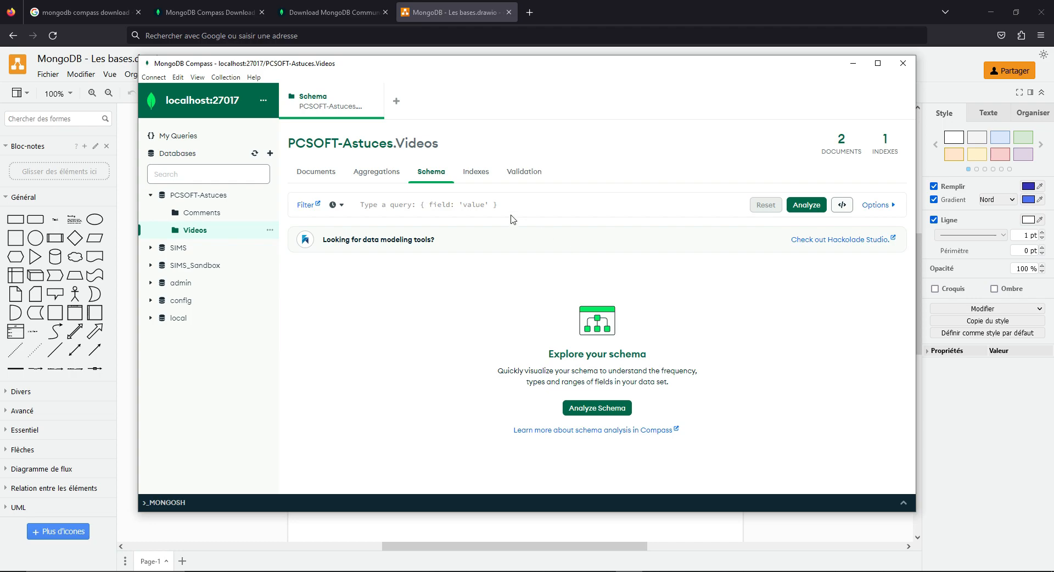
{"action": "left_click", "coordinate": [467, 174]}
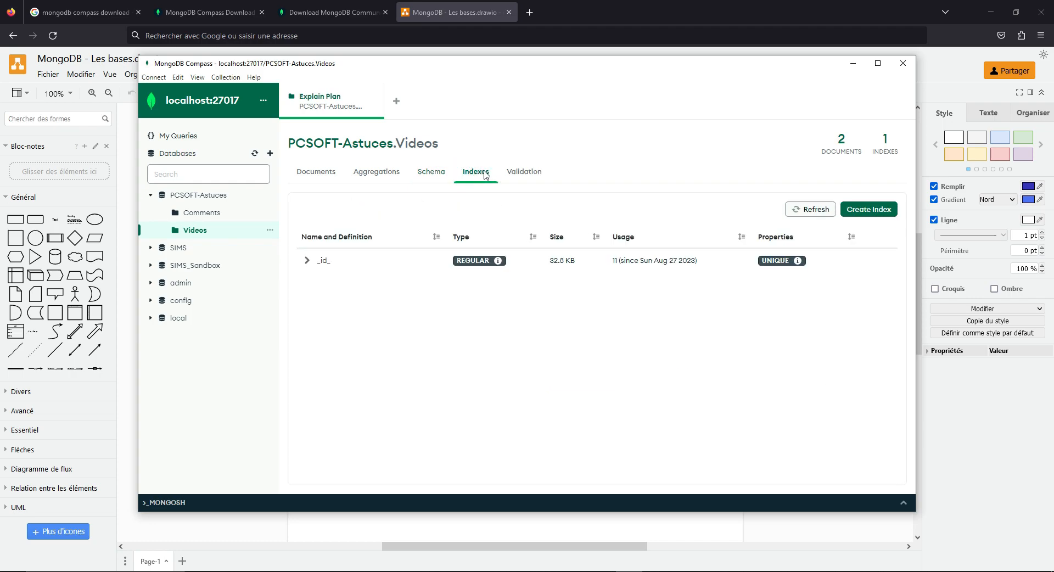
{"action": "left_click", "coordinate": [519, 173]}
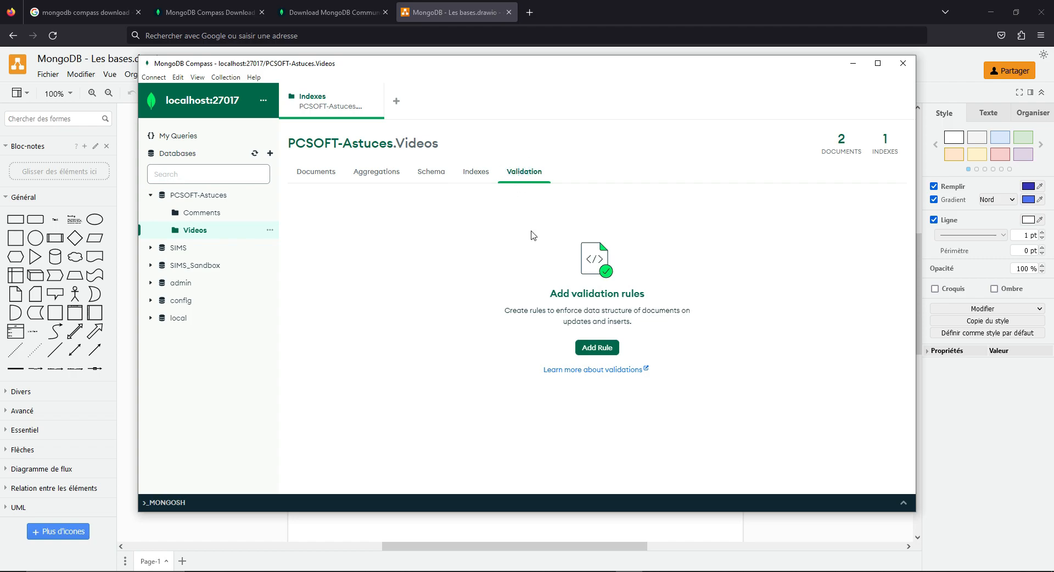
{"action": "left_click", "coordinate": [388, 173]}
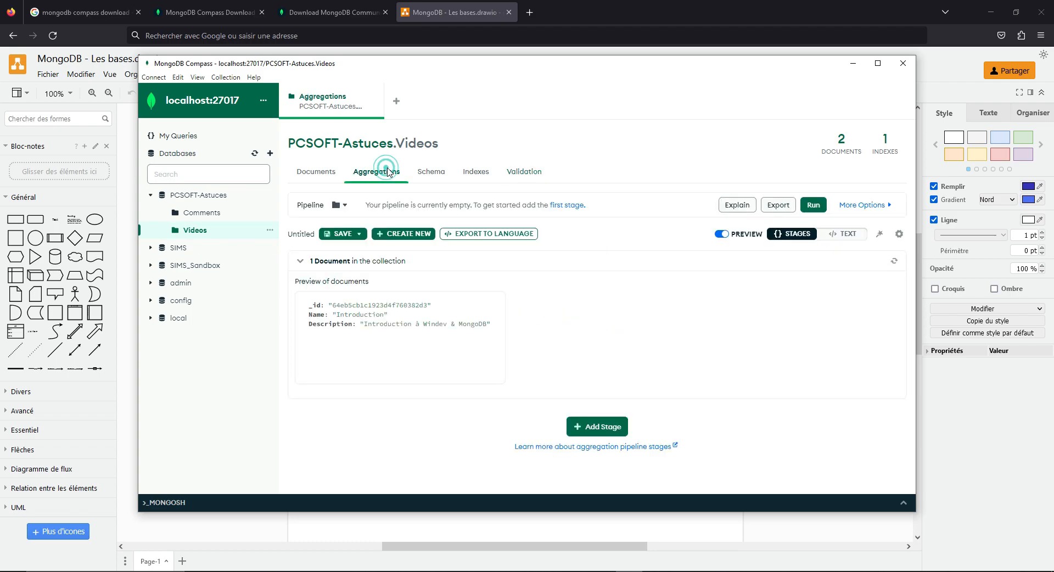